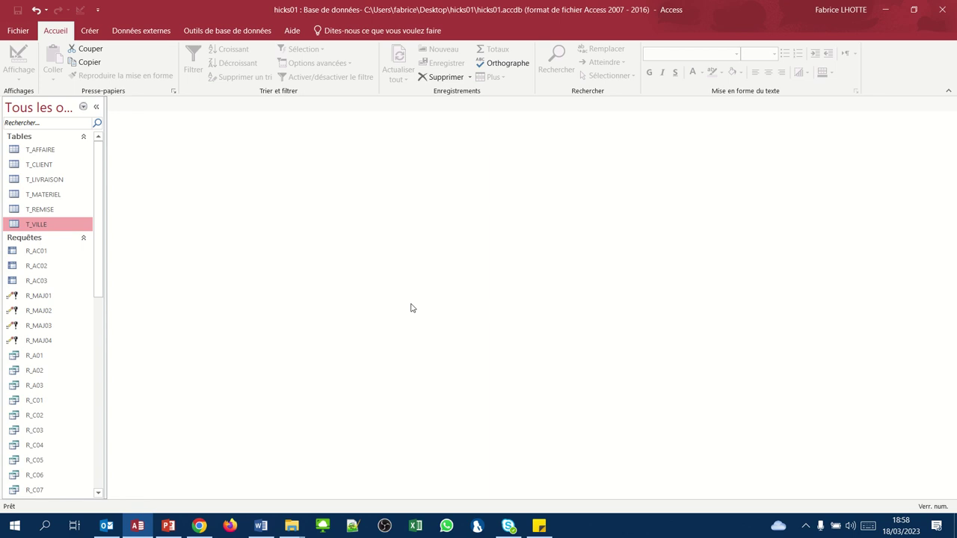
Look over the records in the T_CLIENT table, close it, and create a new design-view query based on T_CLIENT.
double_click(24, 164)
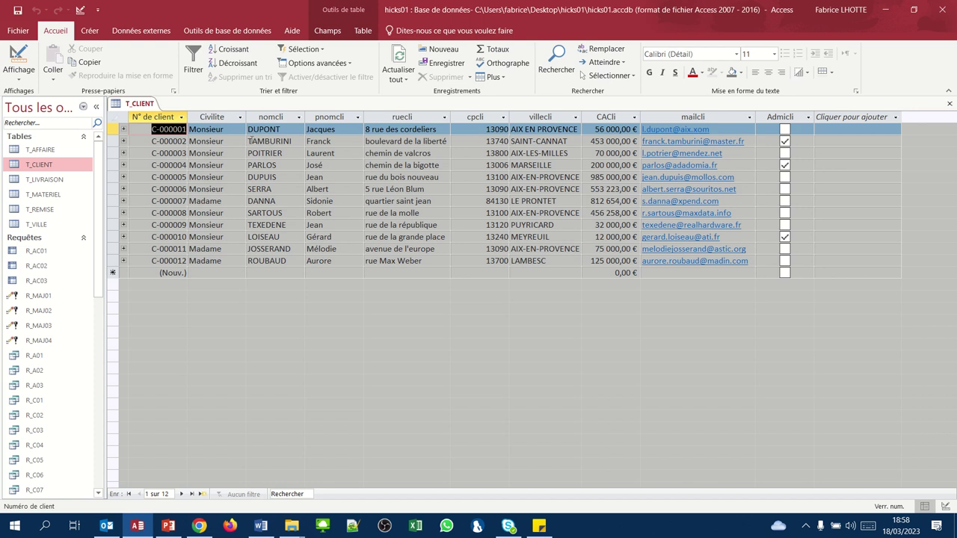
left_click(950, 104)
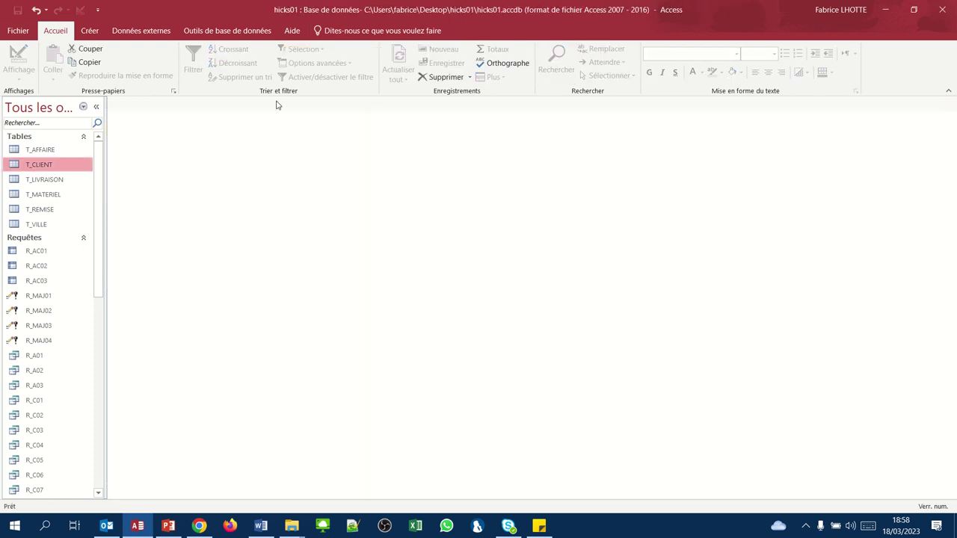
left_click(90, 34)
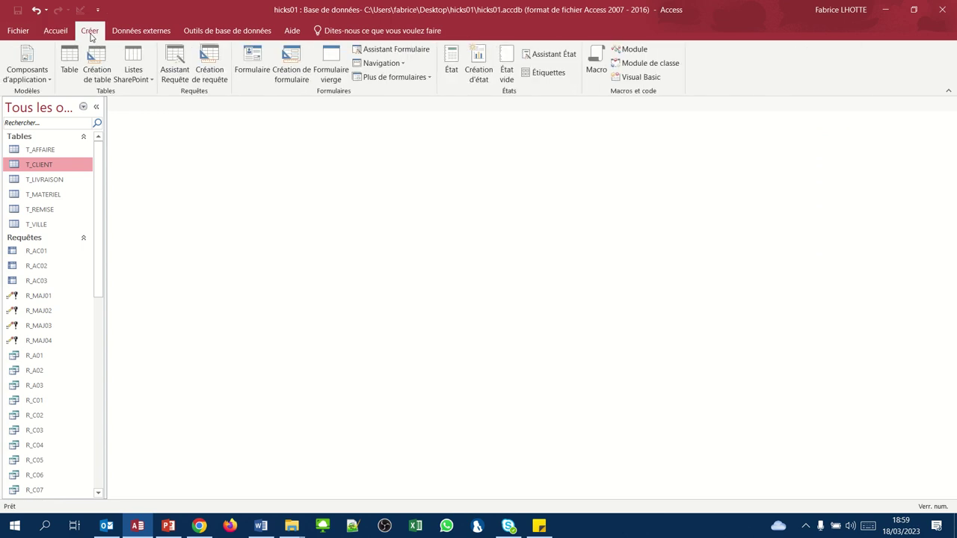
left_click(202, 69)
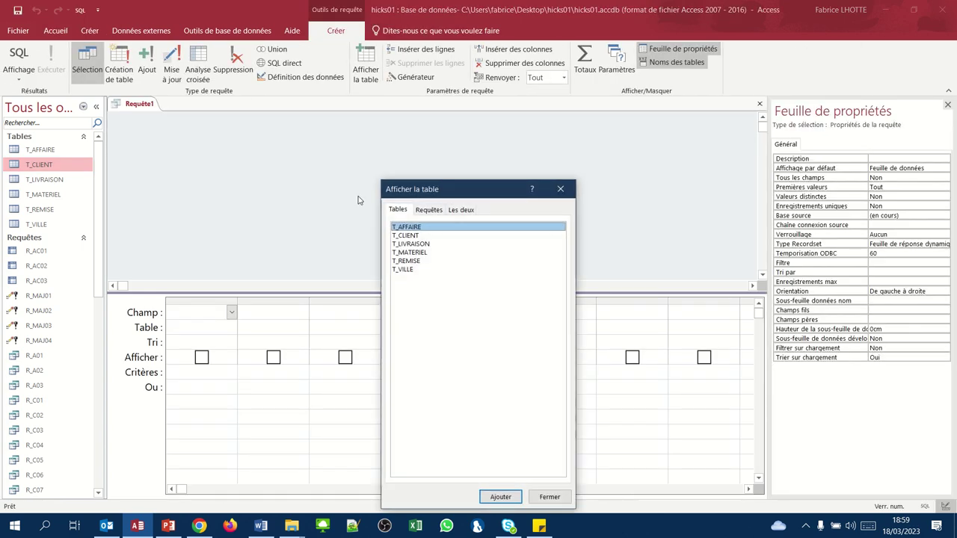
left_click(403, 237)
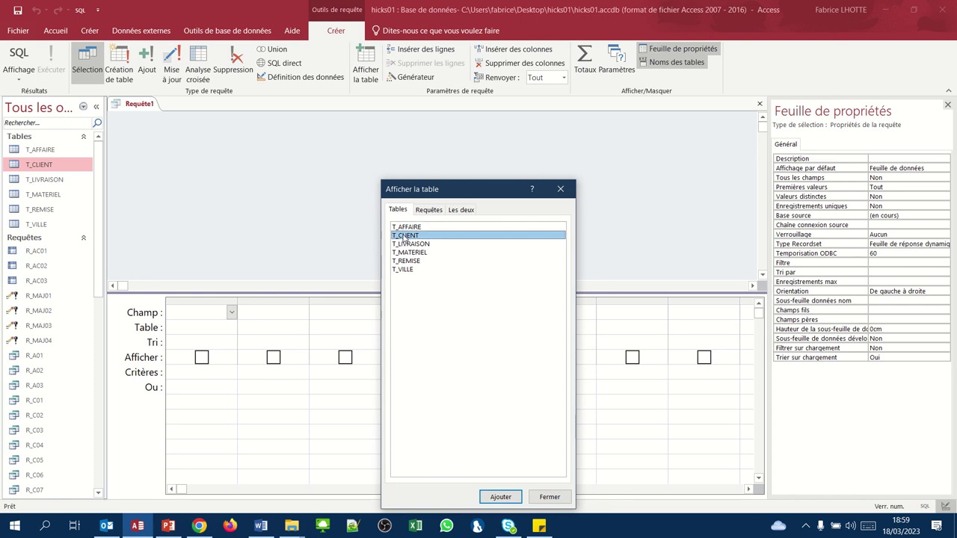
left_click(498, 497)
left_click(538, 499)
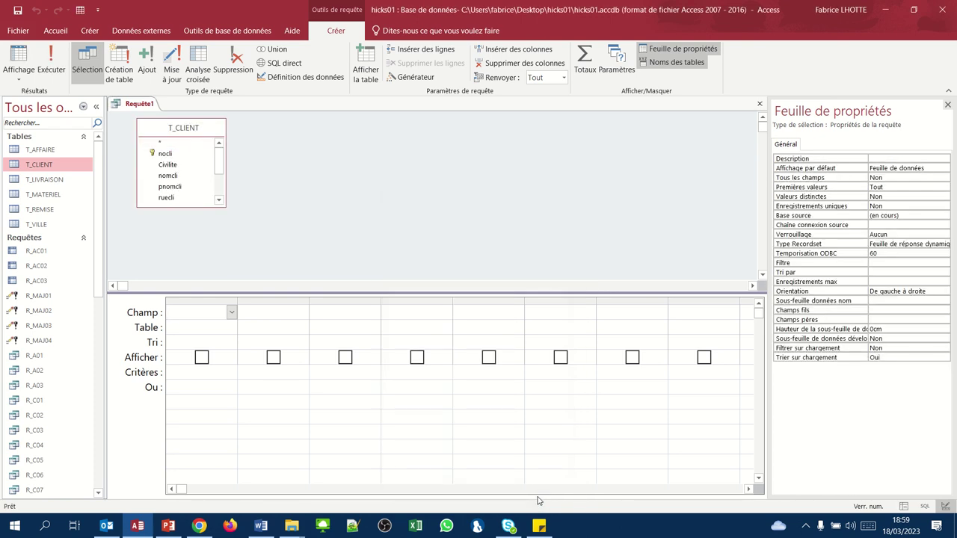
Add the nomcli field with the first listed client's surname as criterion and make the query a deletion query.
double_click(171, 176)
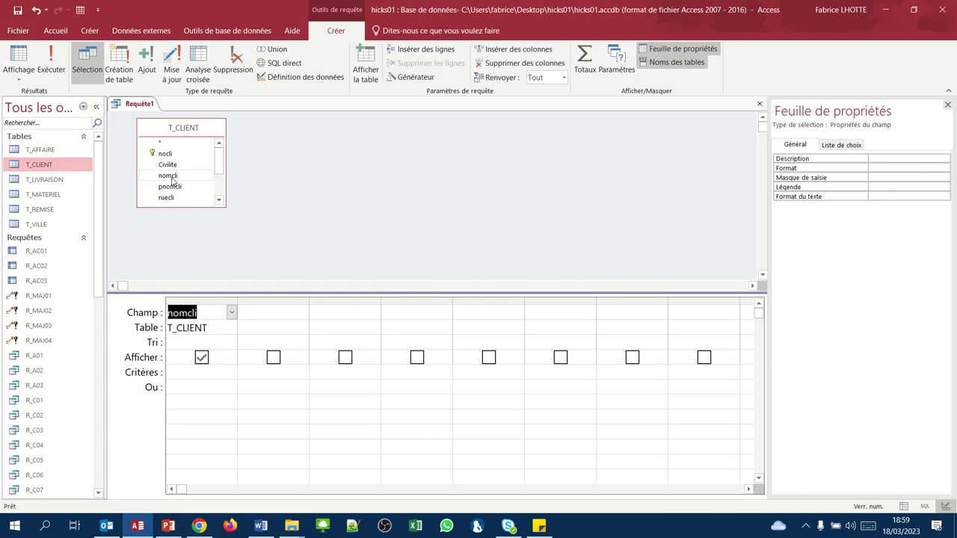
left_click(205, 371)
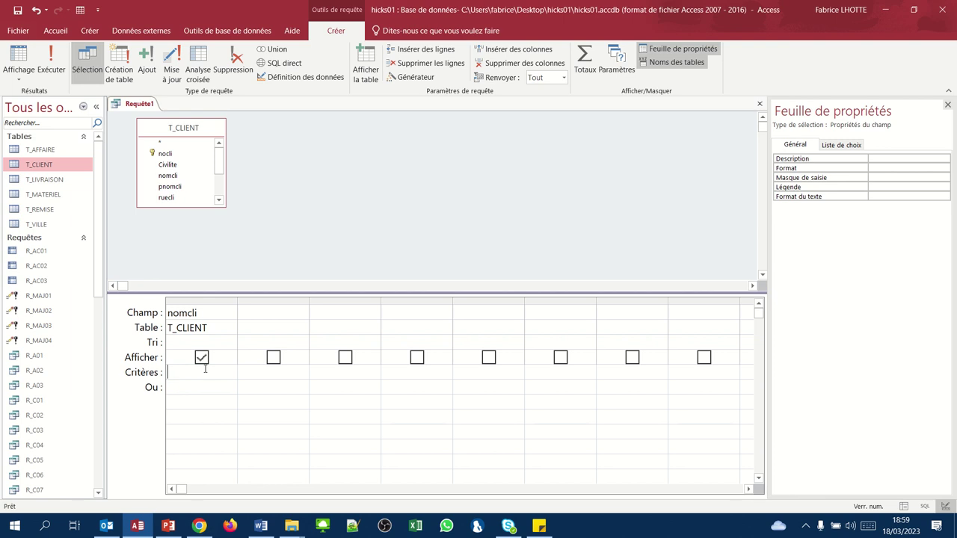
type("dupont")
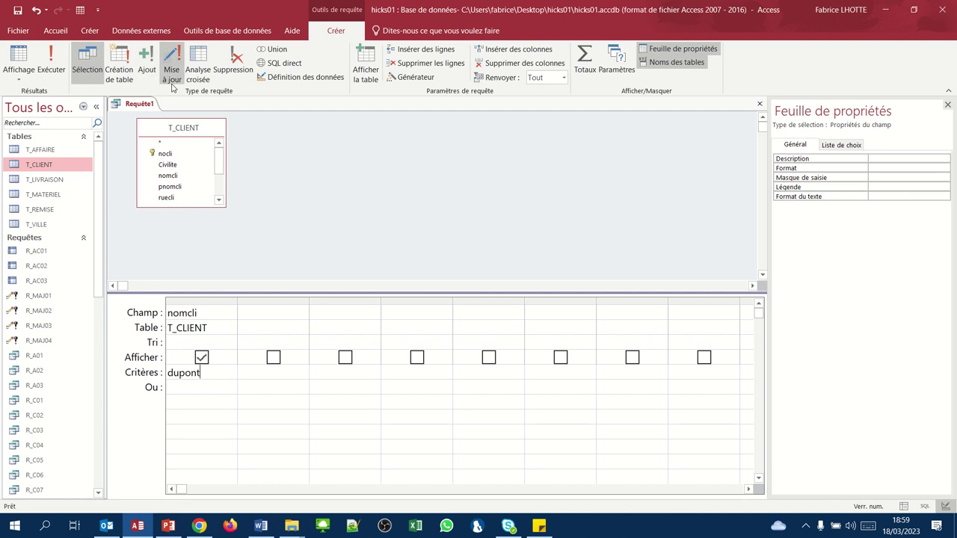
left_click(238, 80)
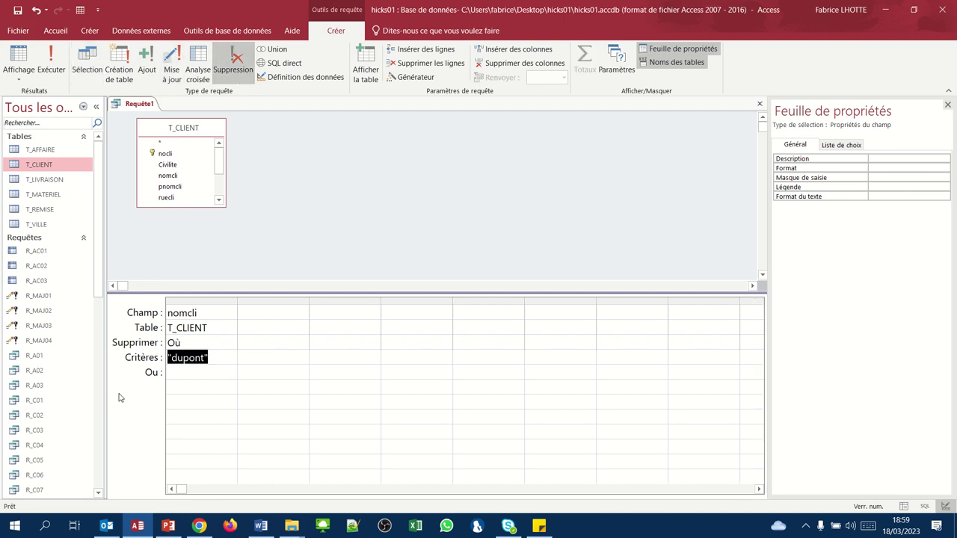
Run the deletion query to try to remove the first listed client, accepting the confirmations.
left_click(48, 67)
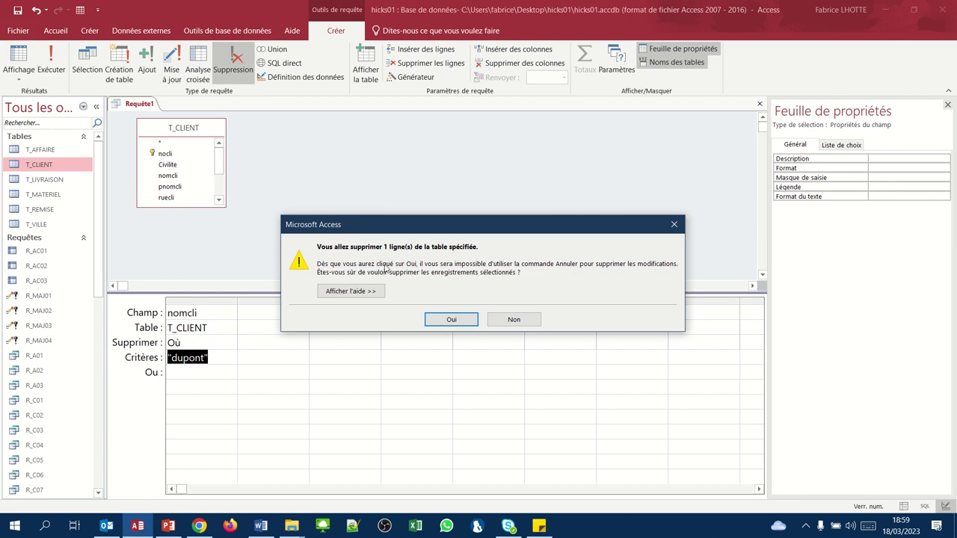
left_click(433, 317)
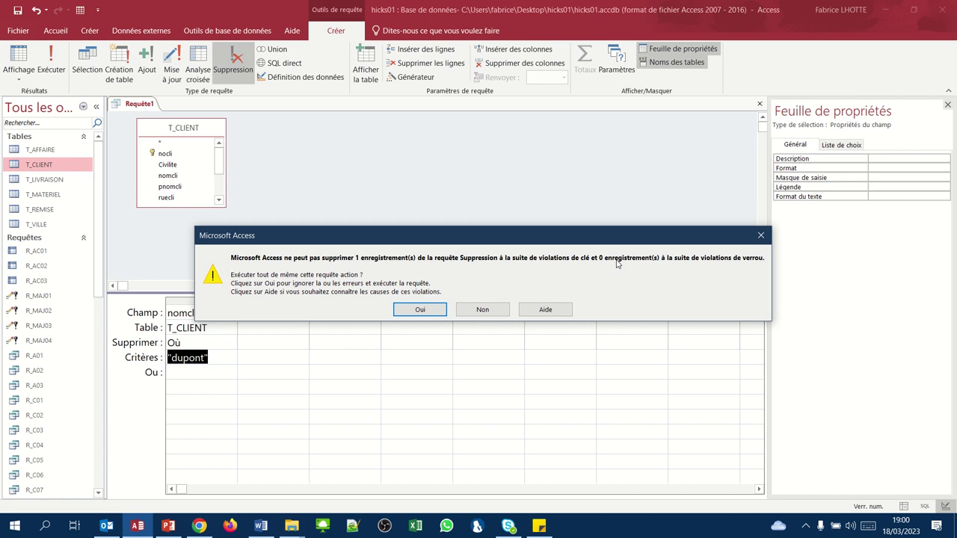
left_click(438, 315)
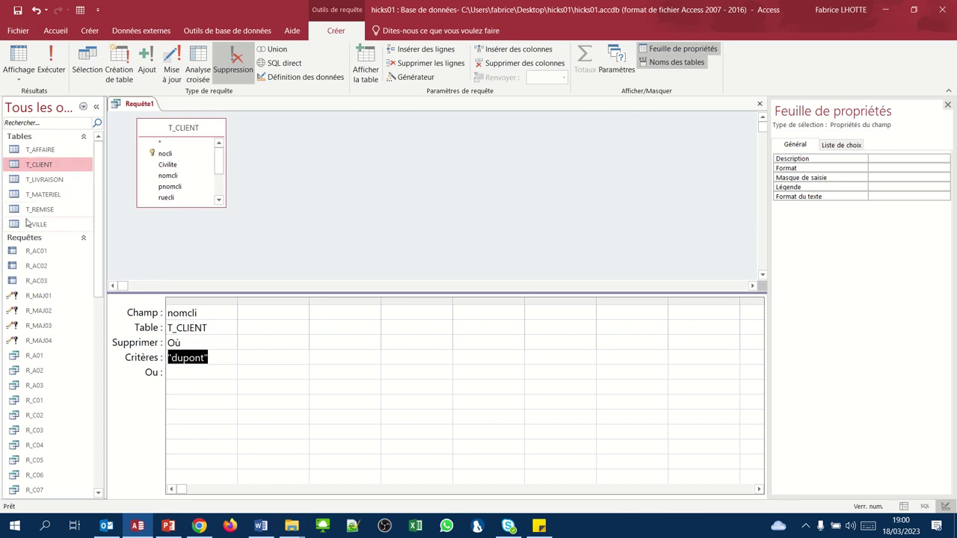
Open the T_CLIENT table to check whether the first client's record is still present, and close it.
left_click_drag(36, 172, 38, 171)
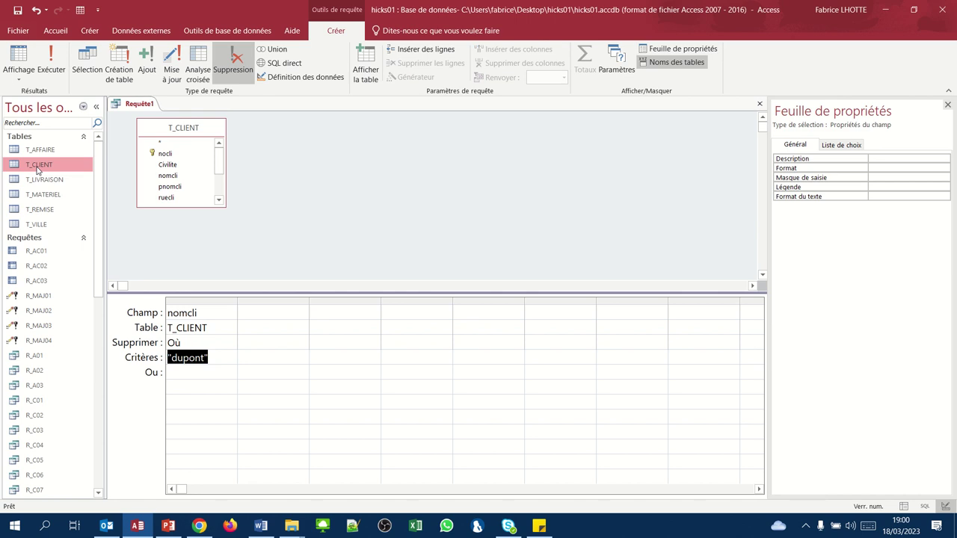
double_click(37, 167)
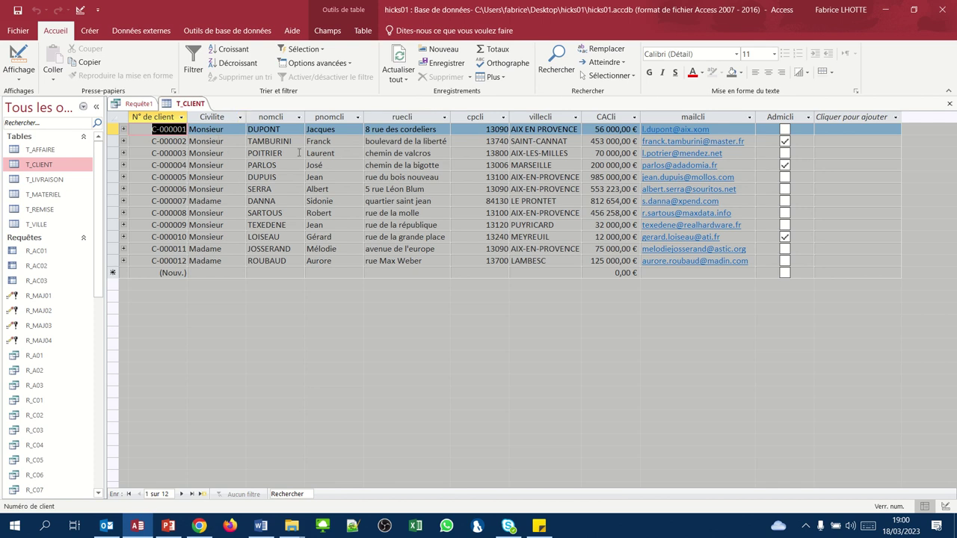
mouse_move(386, 22)
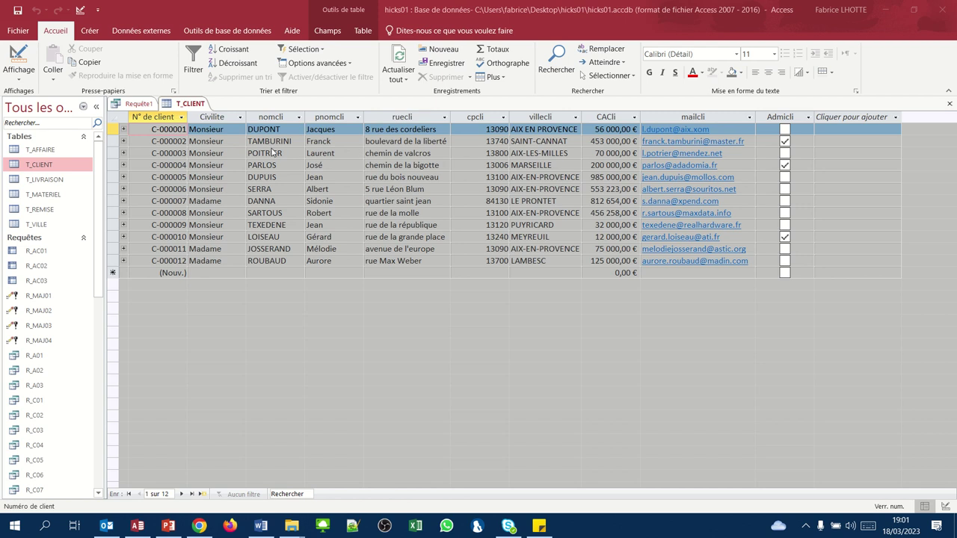
left_click(20, 10)
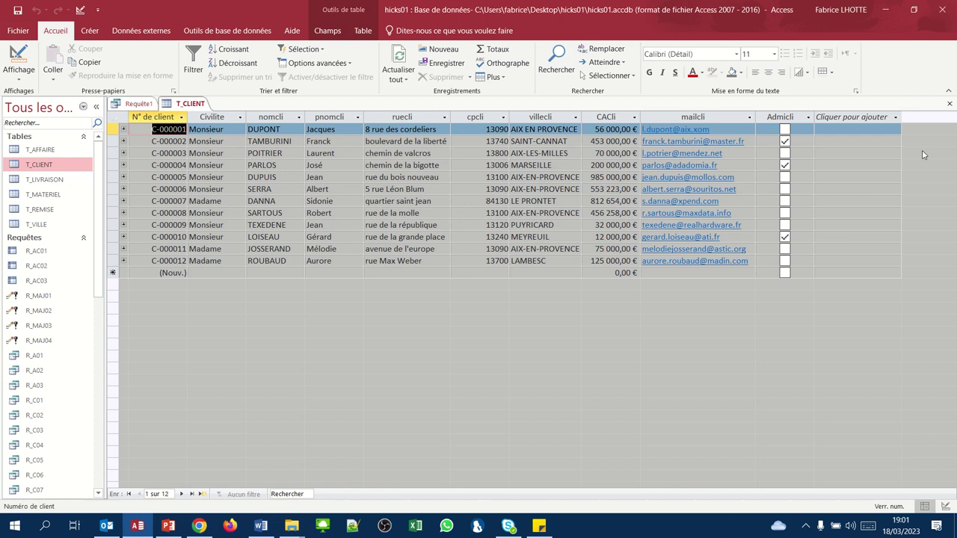
left_click(950, 103)
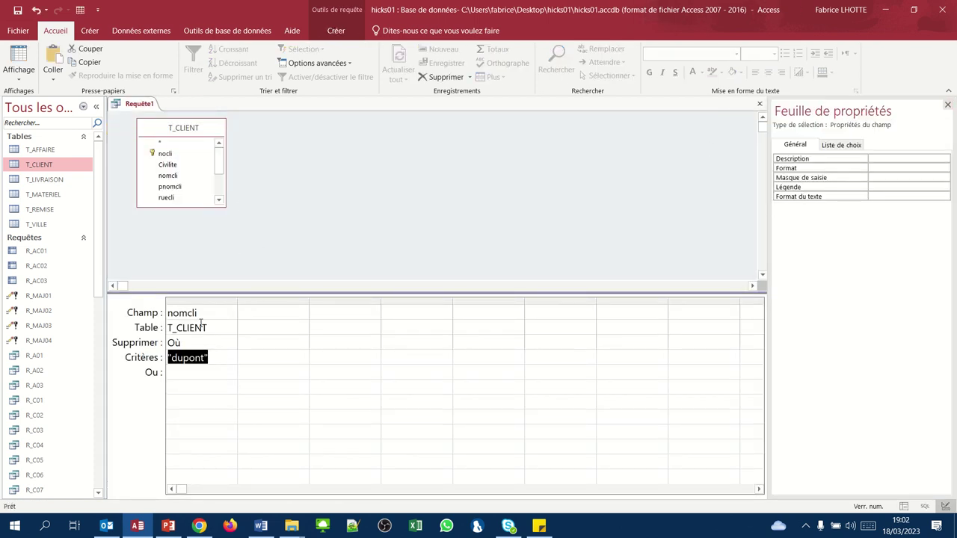
Replace the nomcli criterion of the deletion query with the surname of the third client in T_CLIENT.
left_click(209, 356)
left_click_drag(210, 357, 153, 364)
type("poitrier")
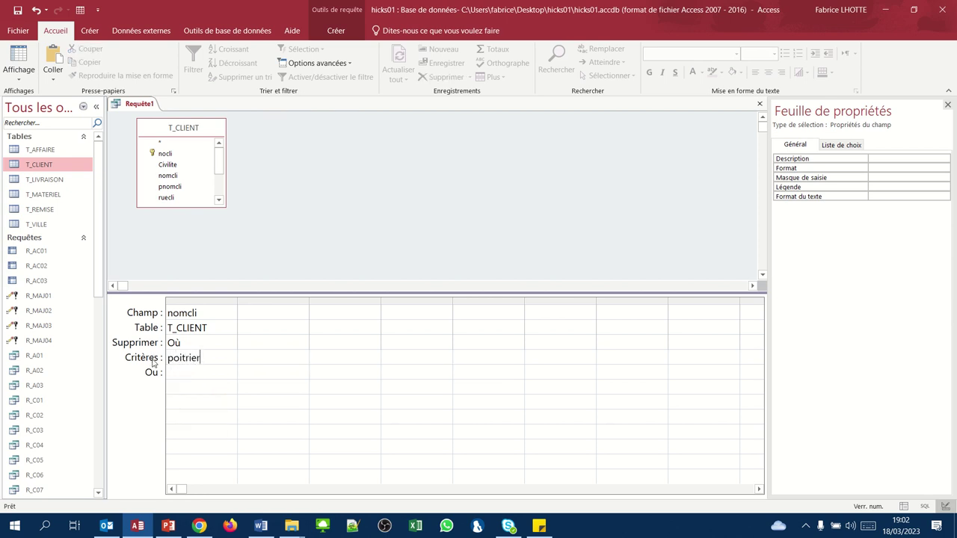
key("Tab")
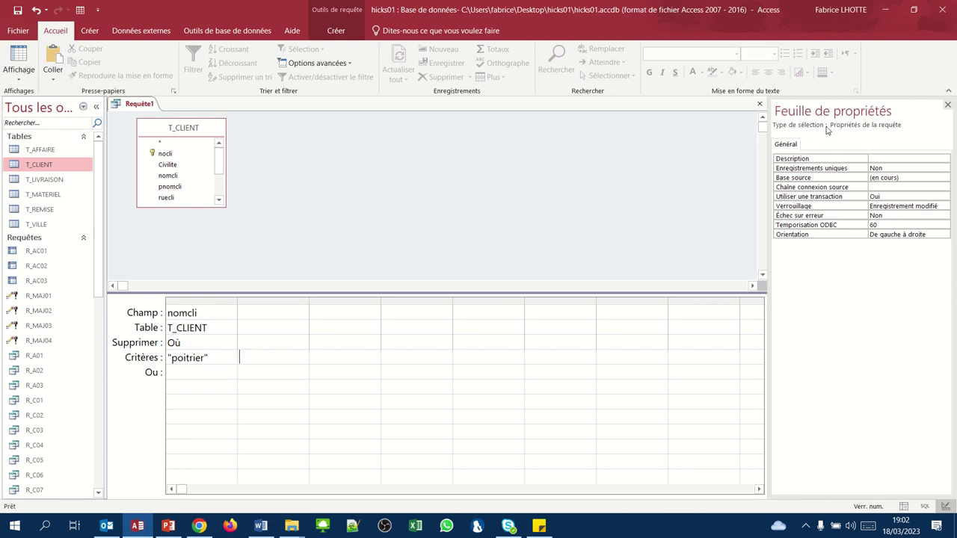
left_click(98, 32)
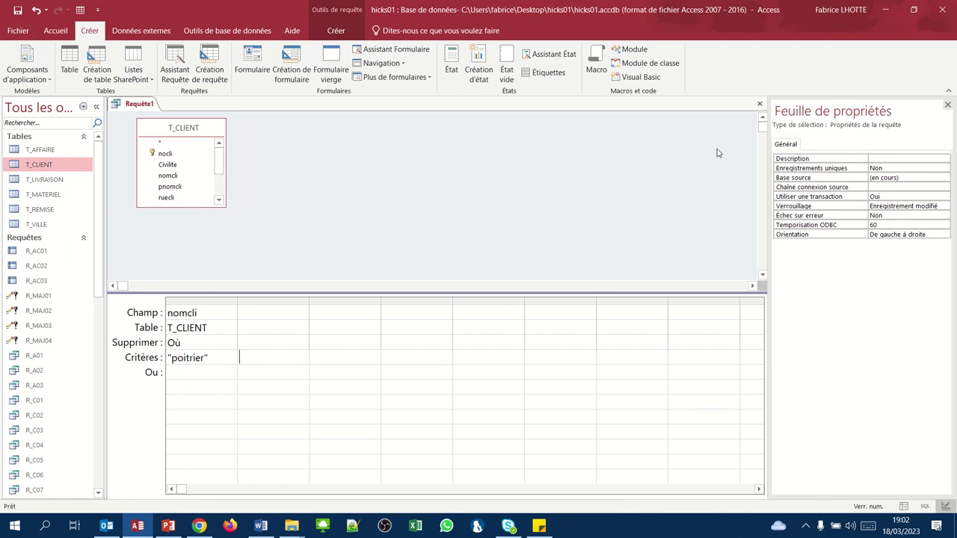
left_click(335, 31)
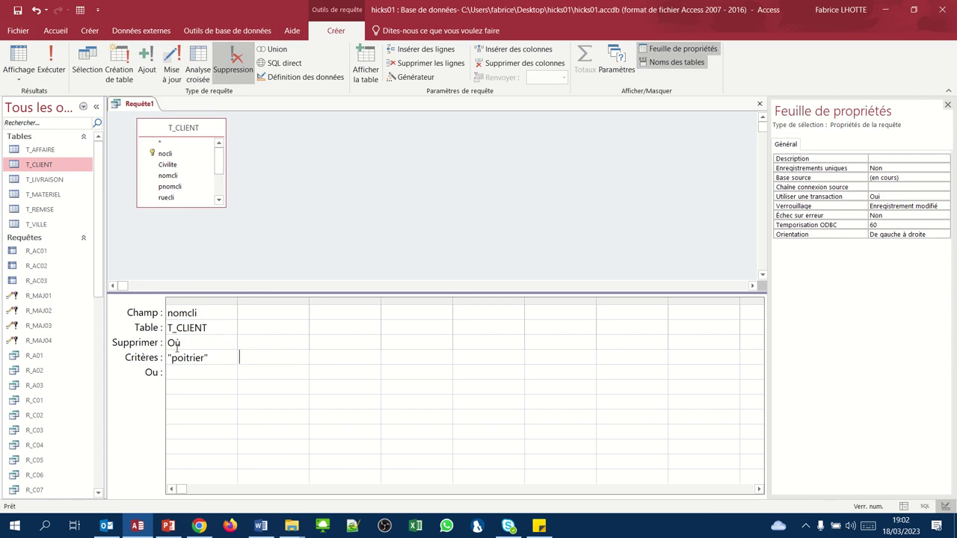
Close the deletion query and save it as R_SU01, without replacing the existing R_S01 query.
left_click(760, 104)
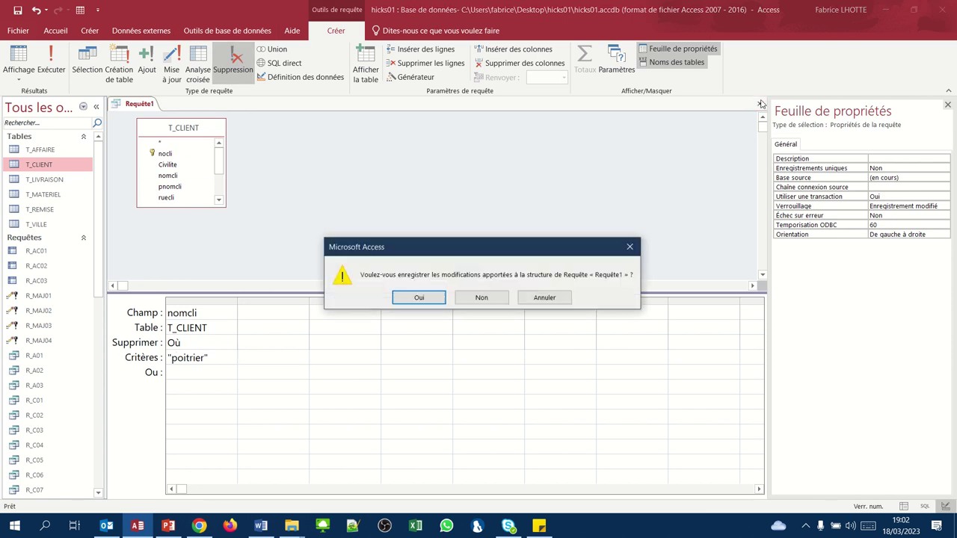
left_click(419, 299)
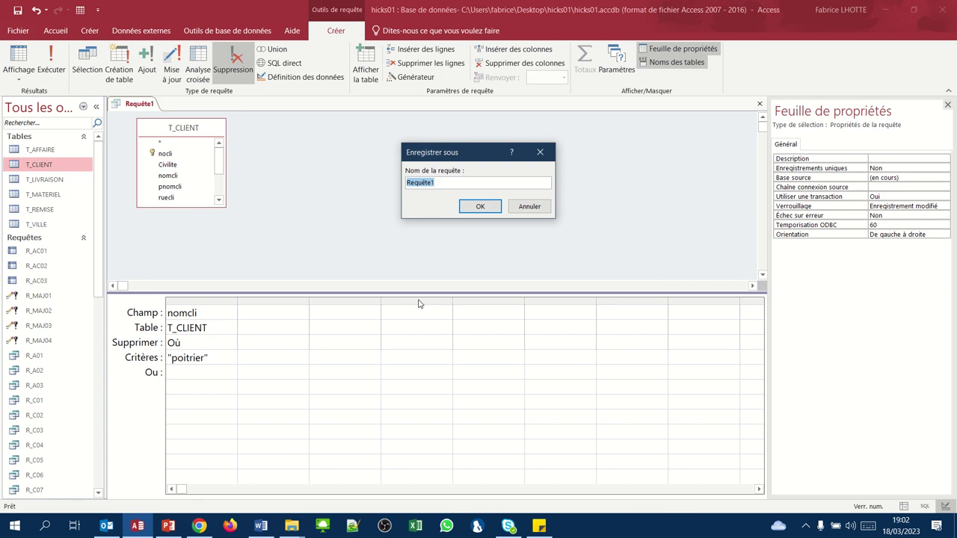
type("R_S01")
key("Return")
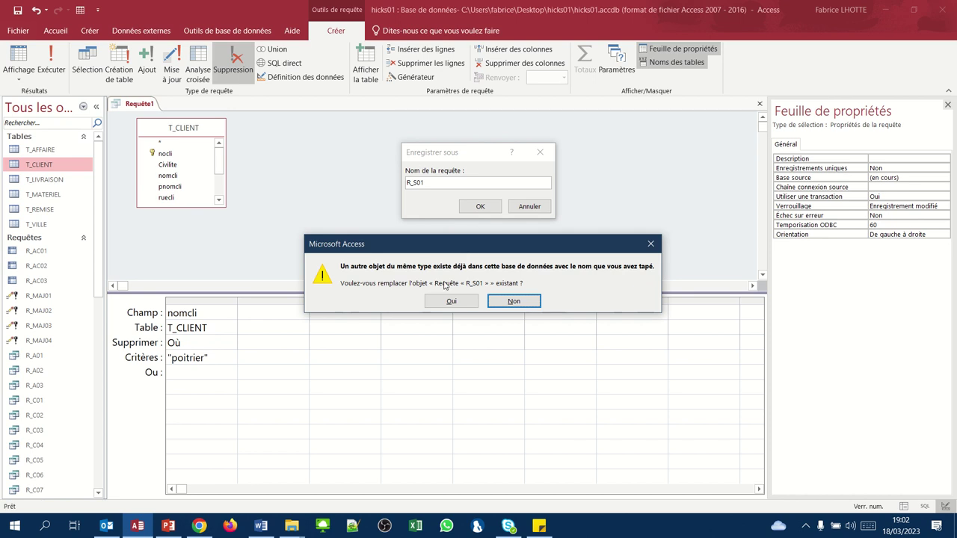
left_click(500, 303)
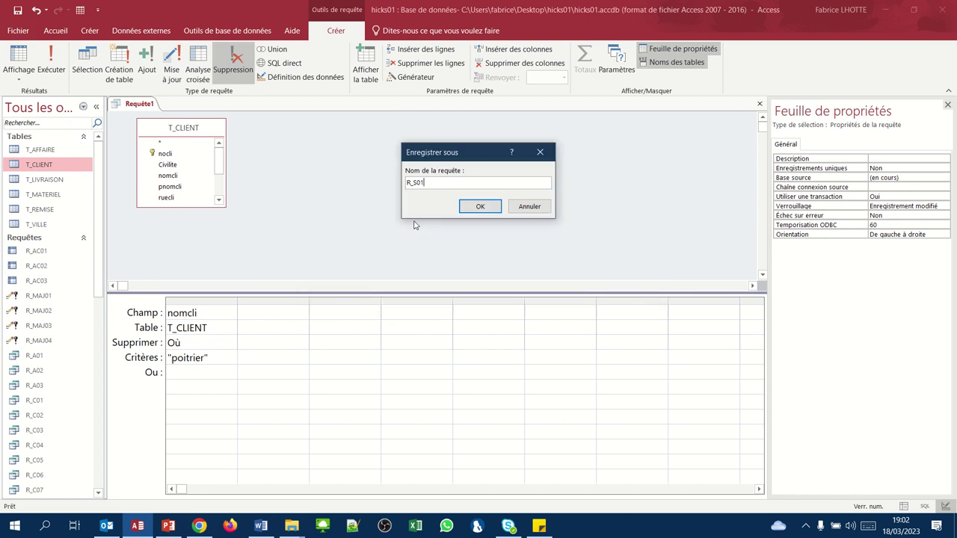
left_click(416, 182)
type("U")
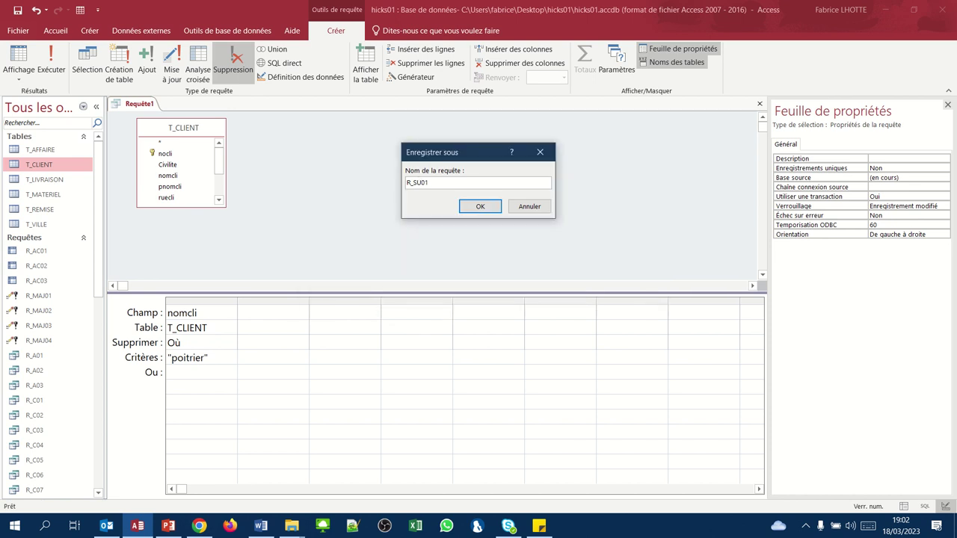
left_click(464, 209)
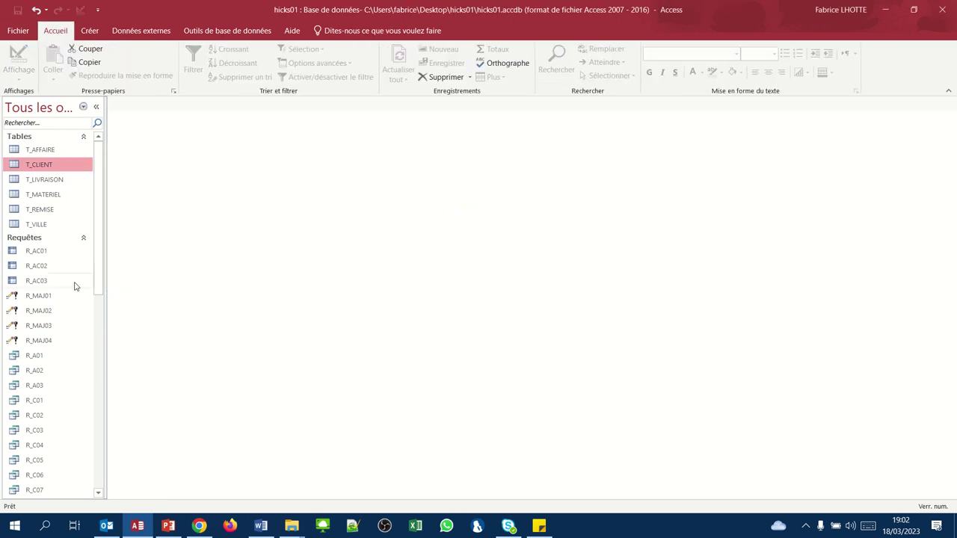
Open the R_SU01 query in design view, run it to delete the matching client, and close it.
scroll(27, 348, "down", 10)
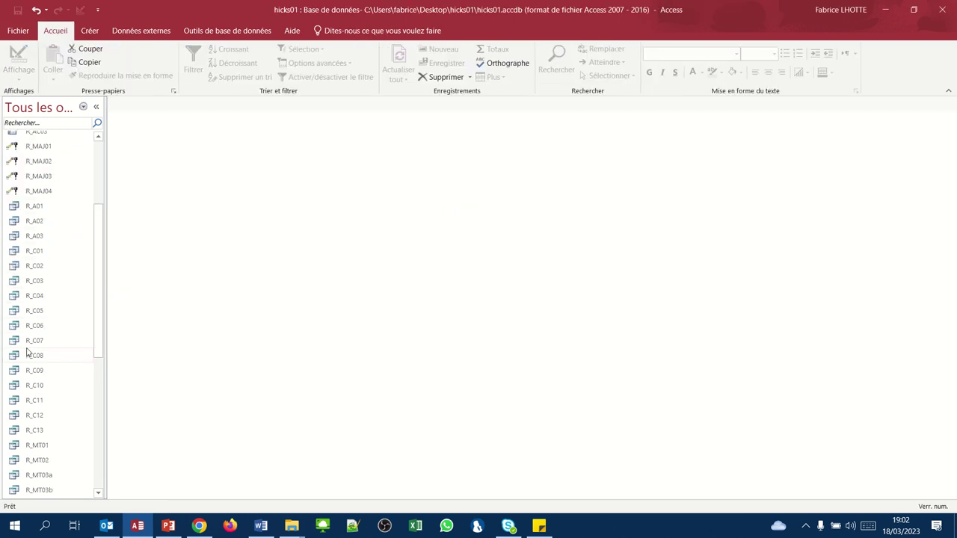
scroll(27, 352, "down", 1)
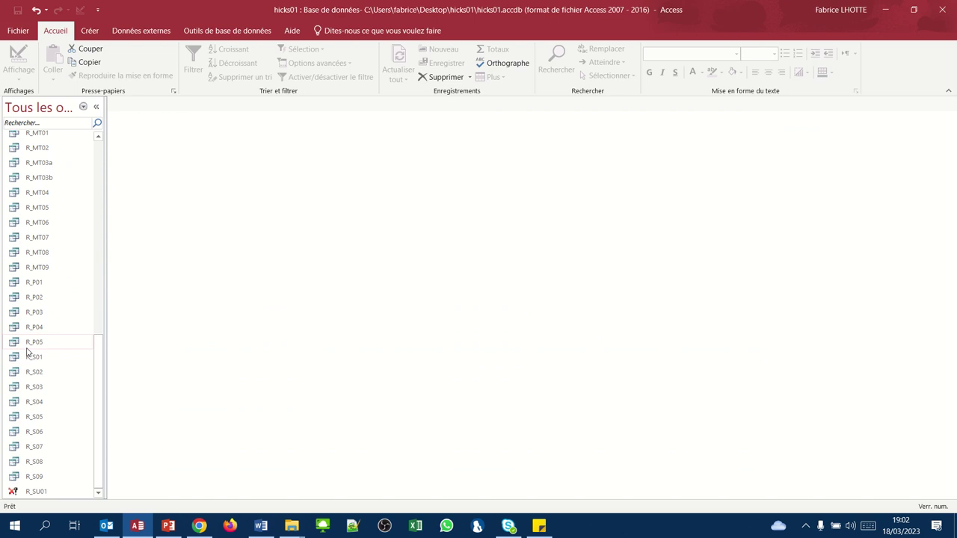
right_click(26, 494)
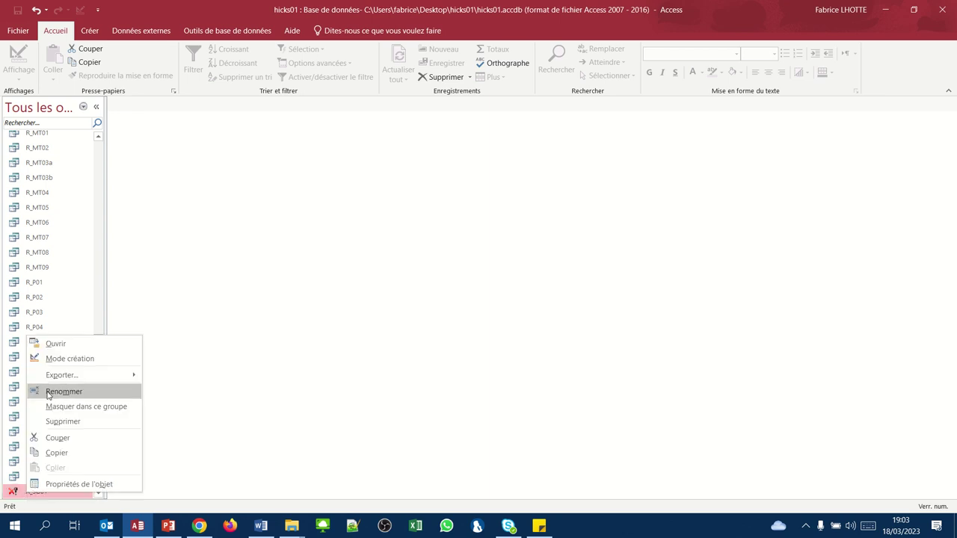
left_click(54, 363)
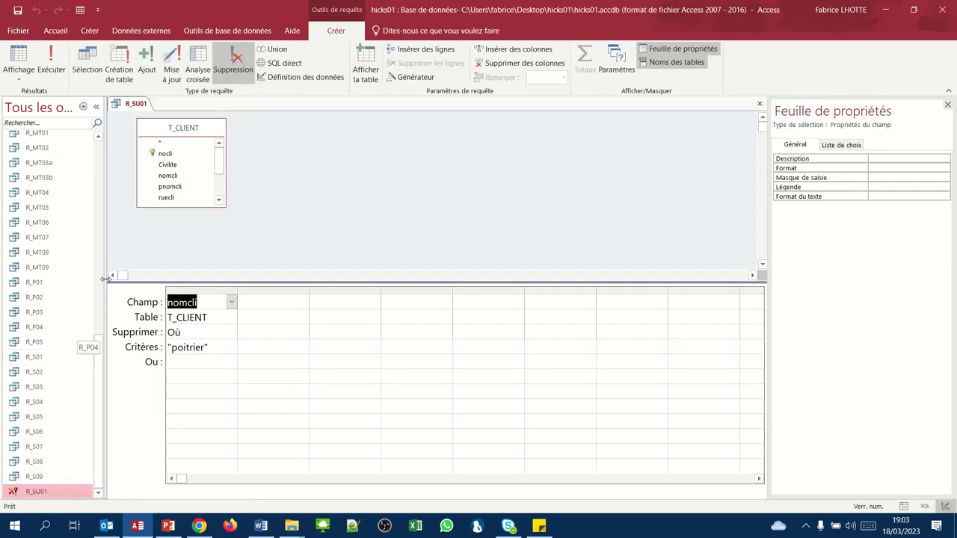
left_click(52, 62)
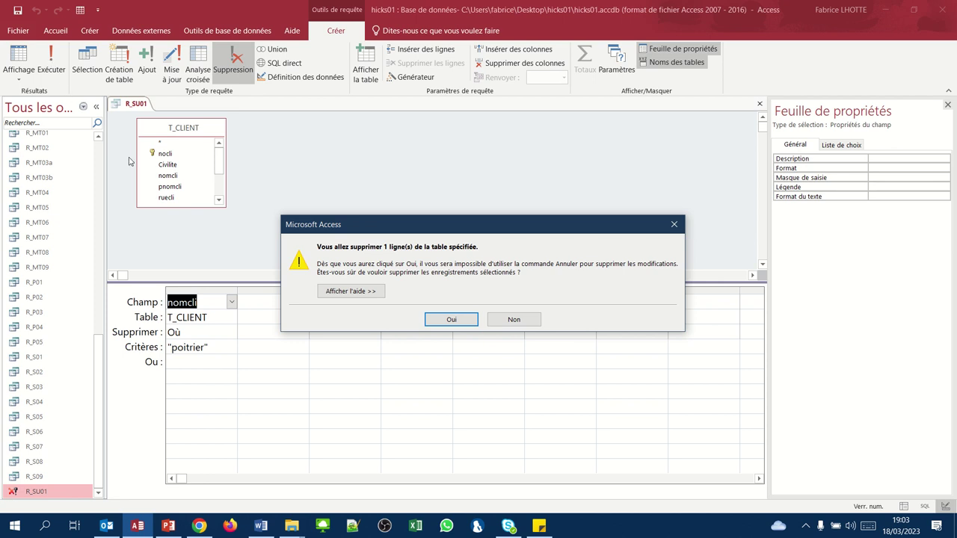
left_click(446, 319)
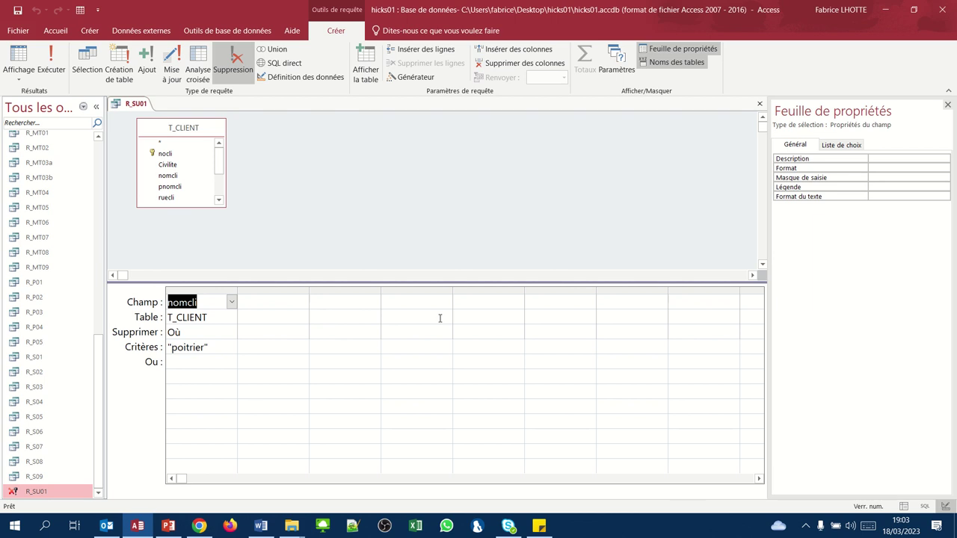
left_click(760, 105)
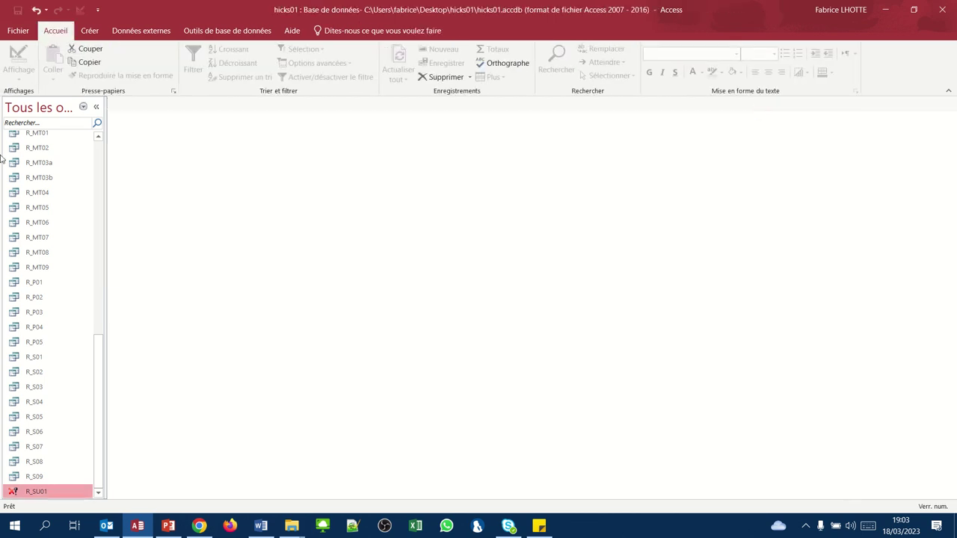
Open the T_CLIENT table to check whether the third client's record has been removed.
left_click(97, 151)
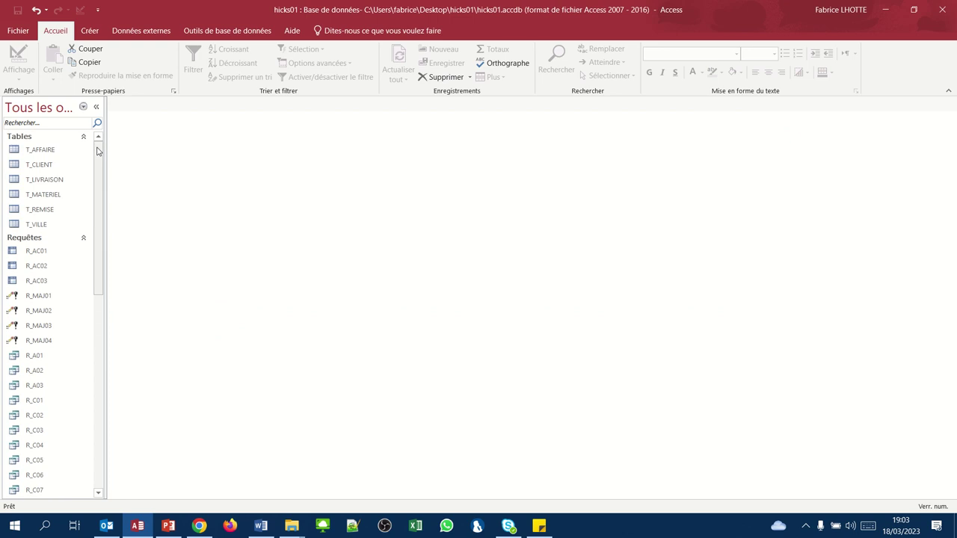
double_click(27, 164)
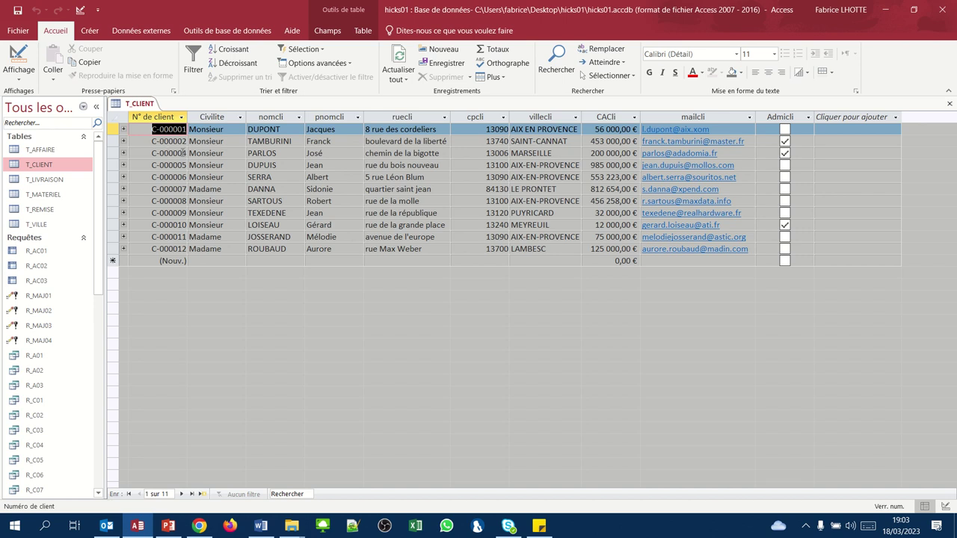
mouse_move(385, 9)
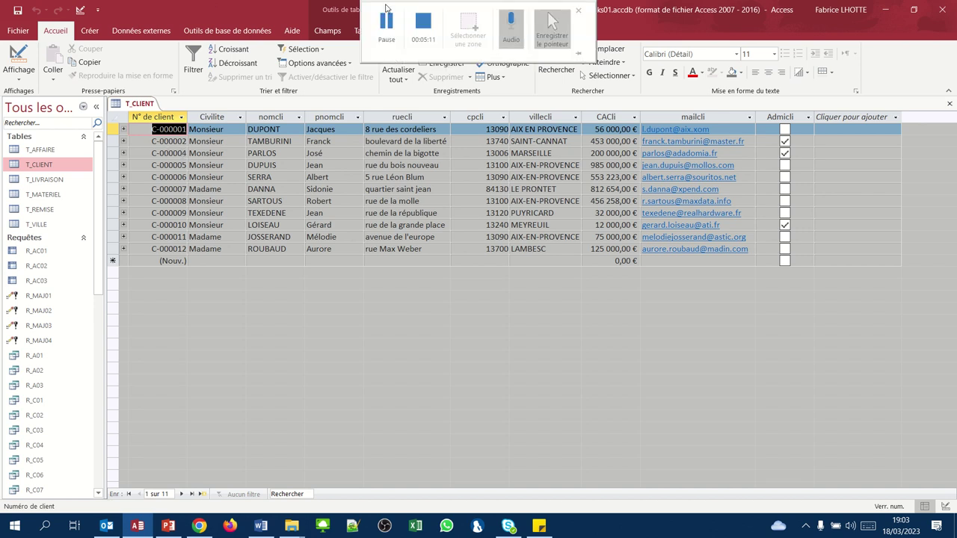
left_click(382, 45)
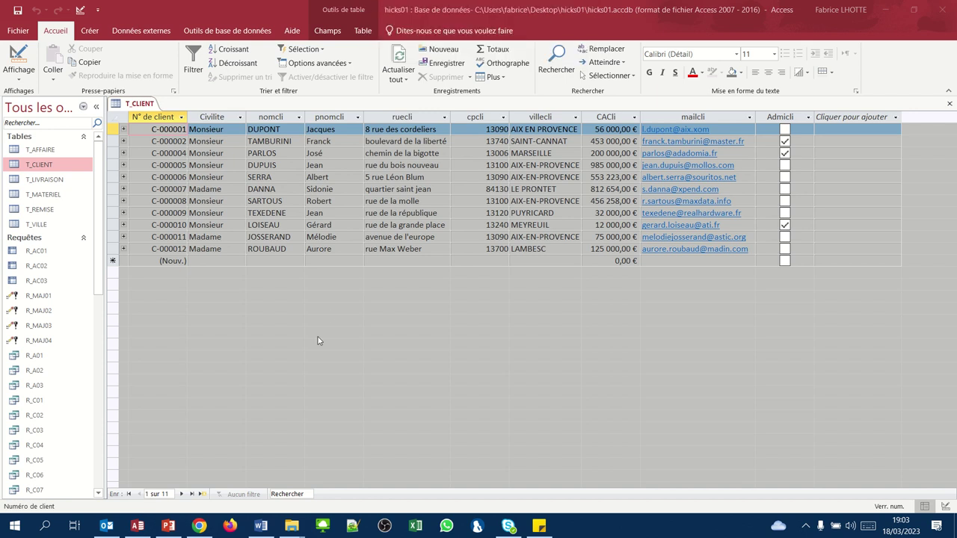